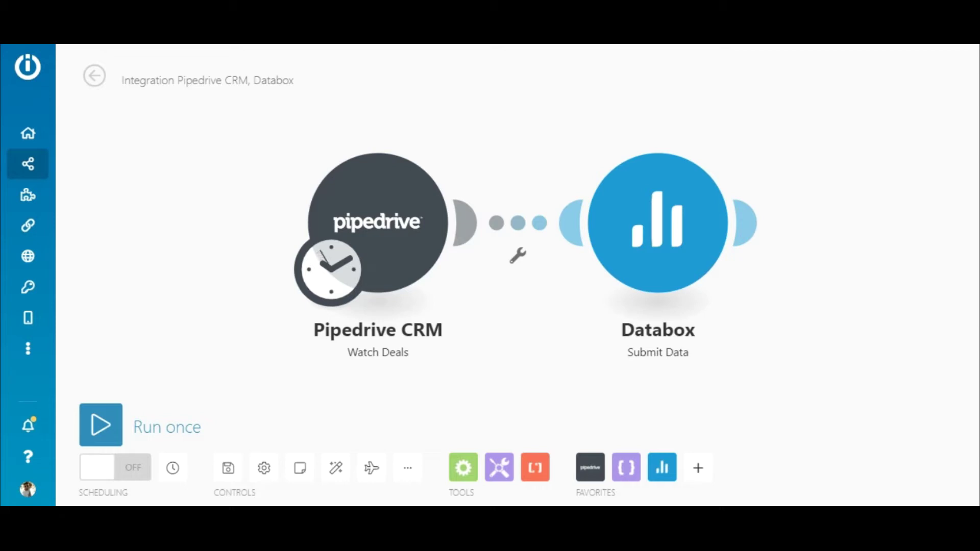
Review the Databox module's Data field and close its settings.
{"action": "left_click", "coordinate": [639, 243]}
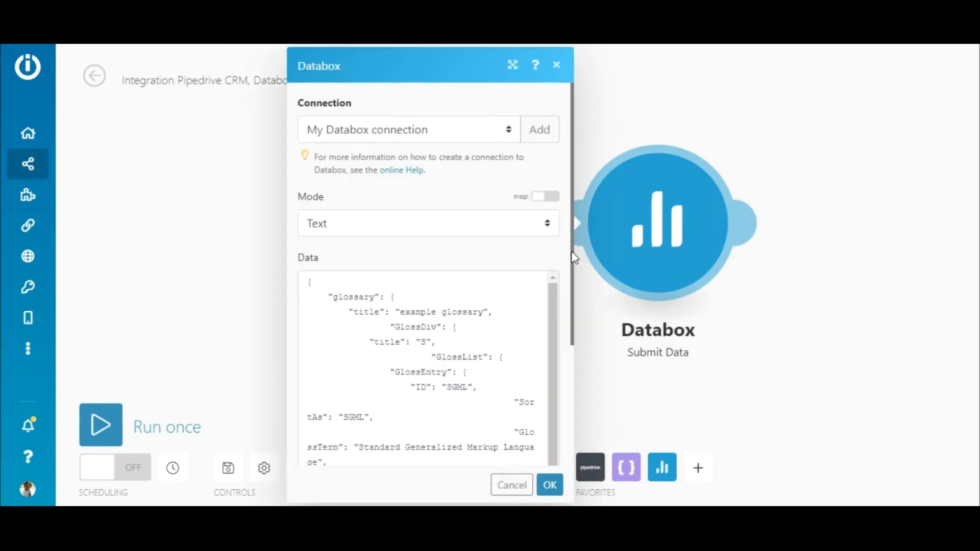
{"action": "scroll", "coordinate": [576, 338], "scroll_direction": "down", "scroll_amount": 1}
{"action": "scroll", "coordinate": [576, 338], "scroll_direction": "down", "scroll_amount": 1}
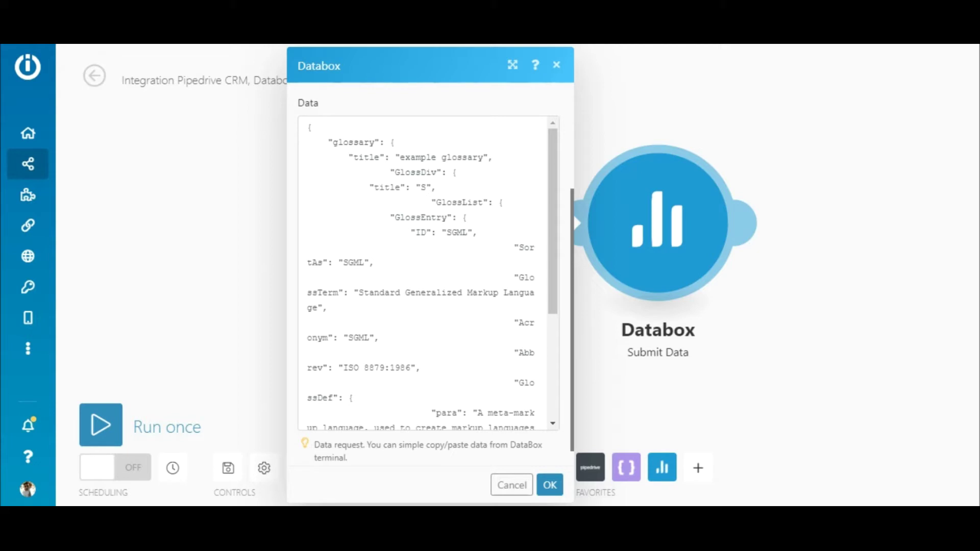
{"action": "left_click", "coordinate": [550, 484]}
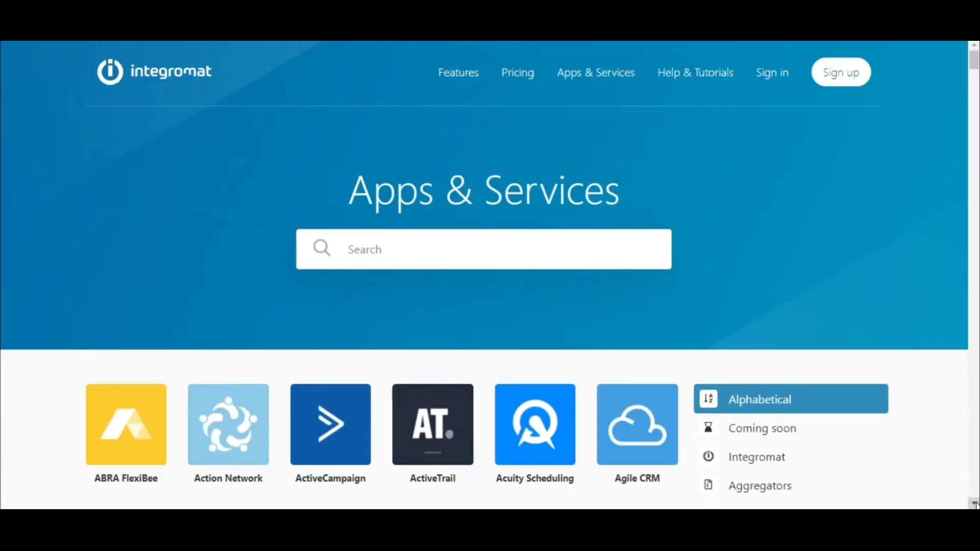
{"action": "scroll", "coordinate": [973, 504], "scroll_direction": "down", "scroll_amount": 15}
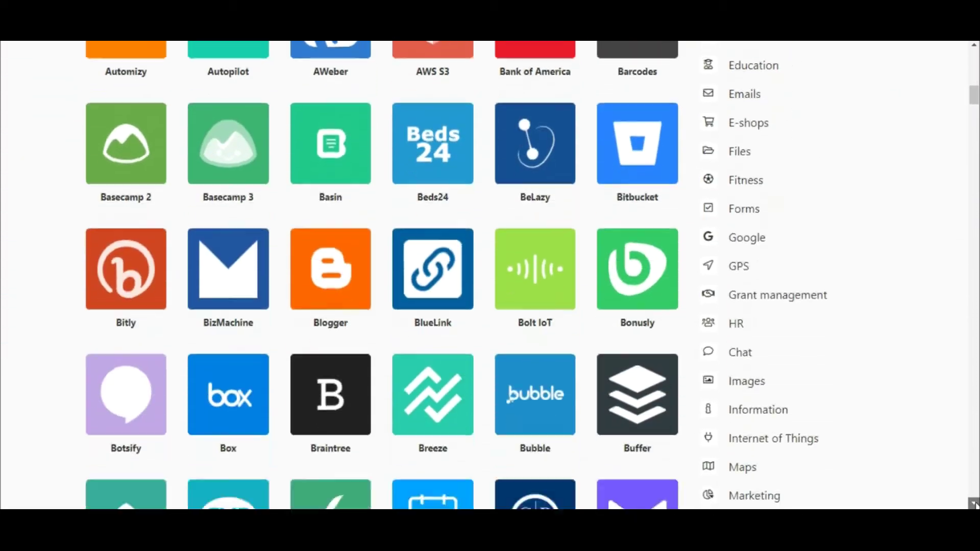
{"action": "scroll", "coordinate": [974, 504], "scroll_direction": "down", "scroll_amount": 20}
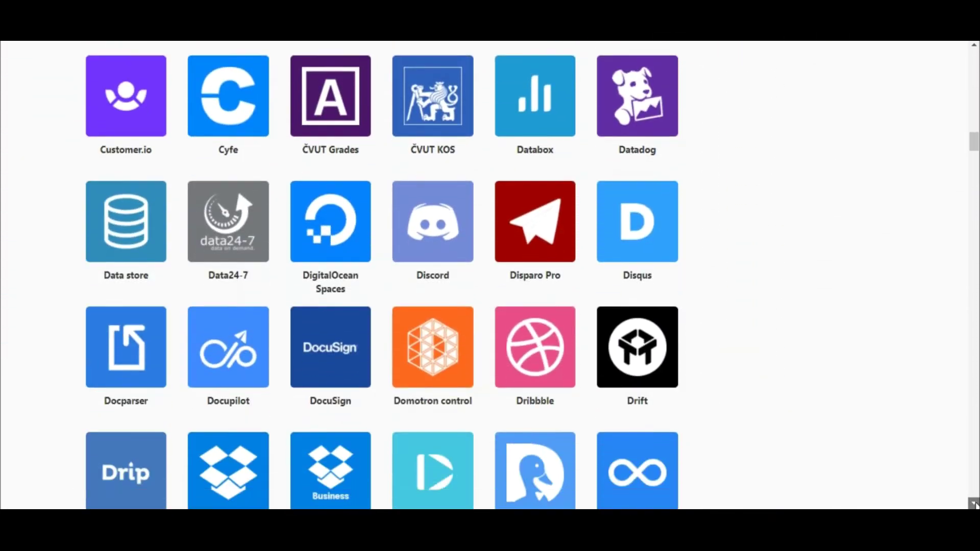
{"action": "scroll", "coordinate": [973, 504], "scroll_direction": "down", "scroll_amount": 10}
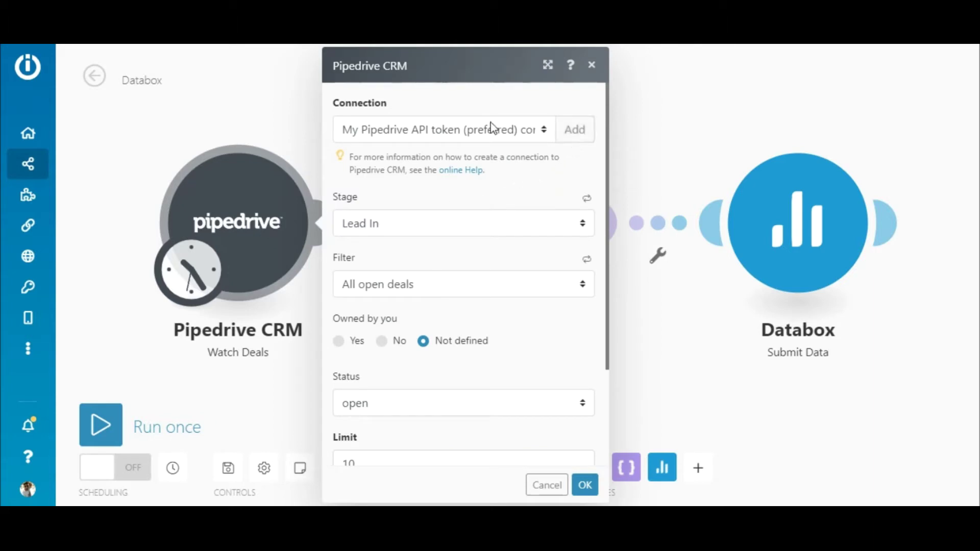
Keep the Pipedrive trigger at stage Lead In, All open deals filter and open status.
{"action": "left_click", "coordinate": [528, 228]}
{"action": "left_click", "coordinate": [525, 225]}
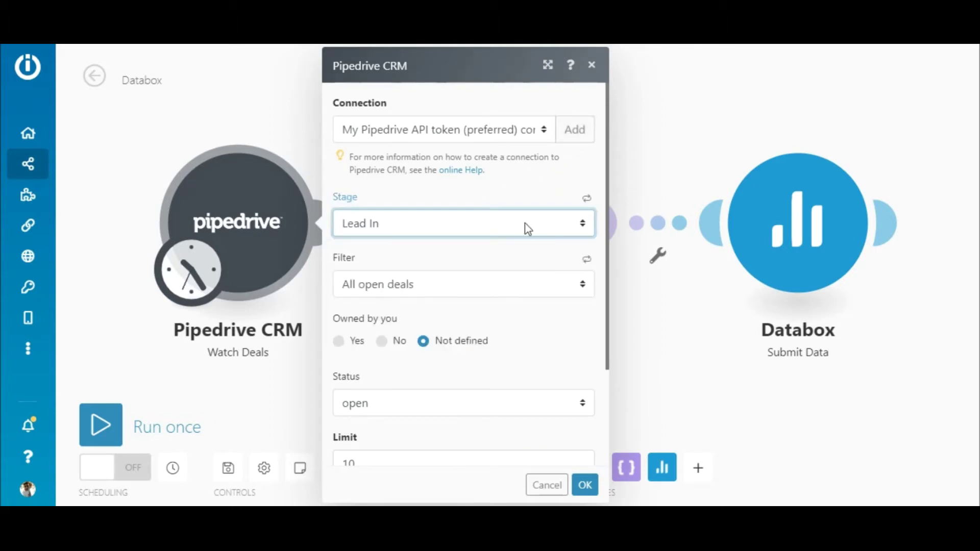
{"action": "left_click", "coordinate": [550, 283]}
{"action": "left_click", "coordinate": [549, 283]}
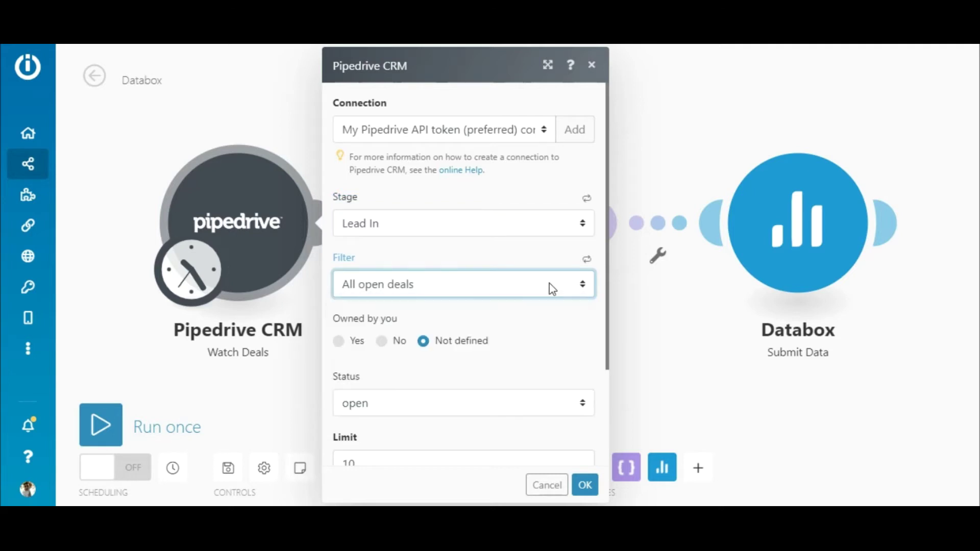
{"action": "scroll", "coordinate": [606, 307], "scroll_direction": "down", "scroll_amount": 2}
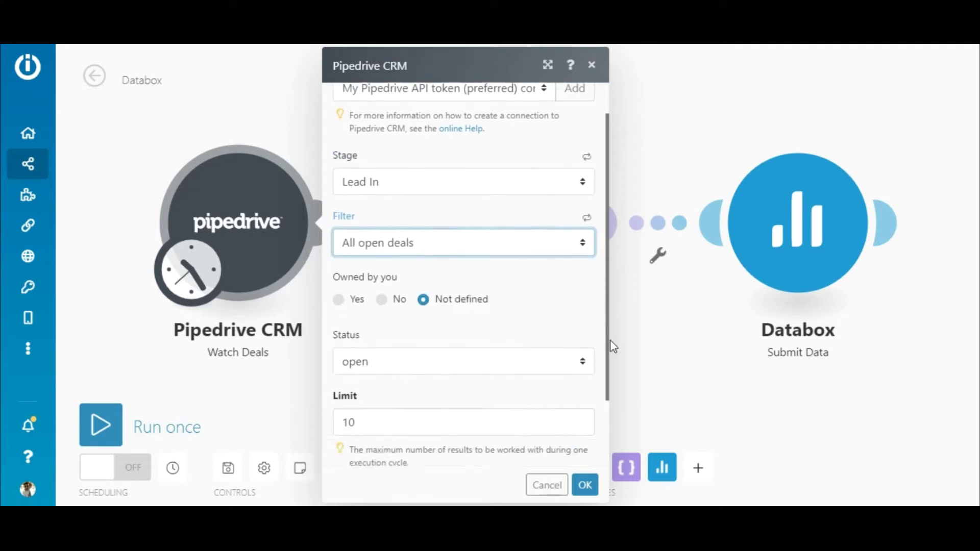
{"action": "left_click", "coordinate": [583, 326]}
{"action": "left_click", "coordinate": [584, 325]}
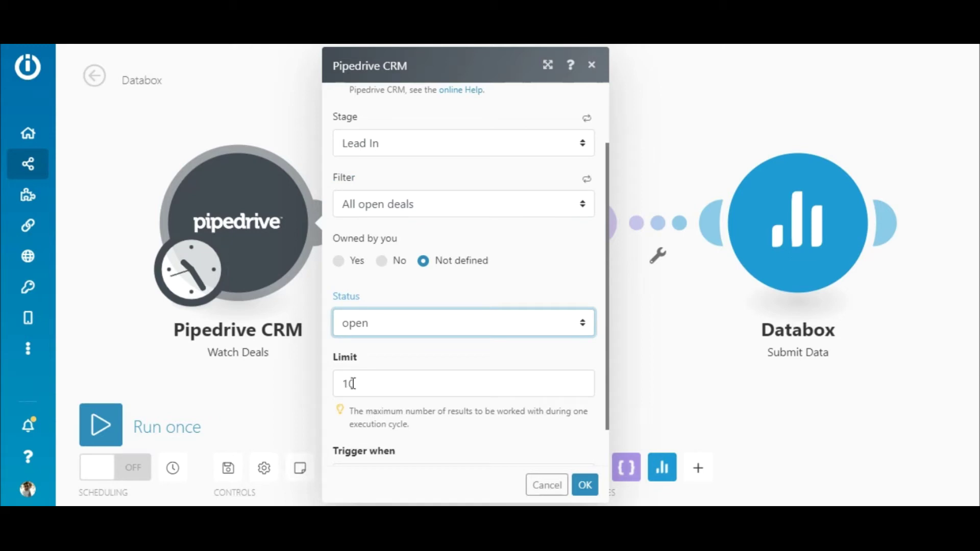
Confirm the Pipedrive trigger and start a new JSON data structure with the generator.
{"action": "left_click", "coordinate": [585, 484]}
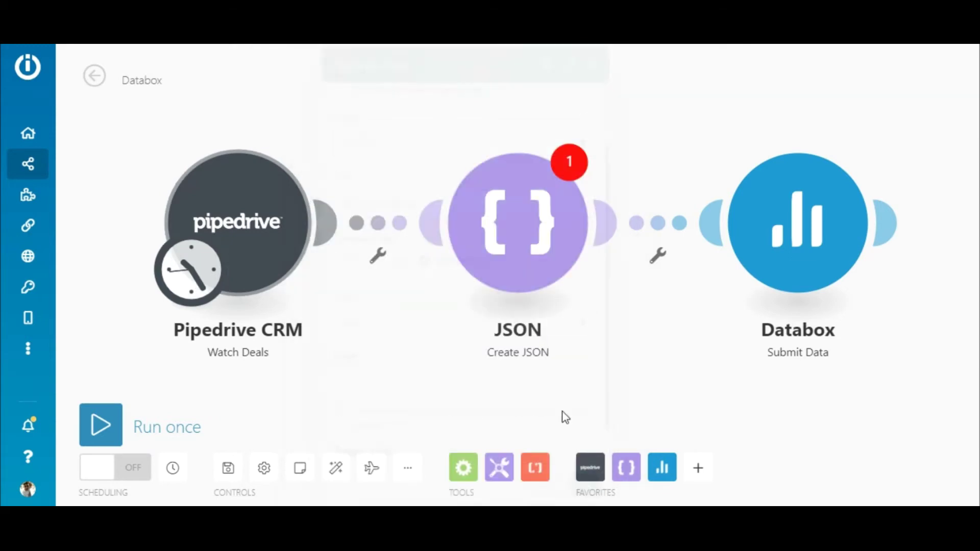
{"action": "left_click", "coordinate": [528, 237]}
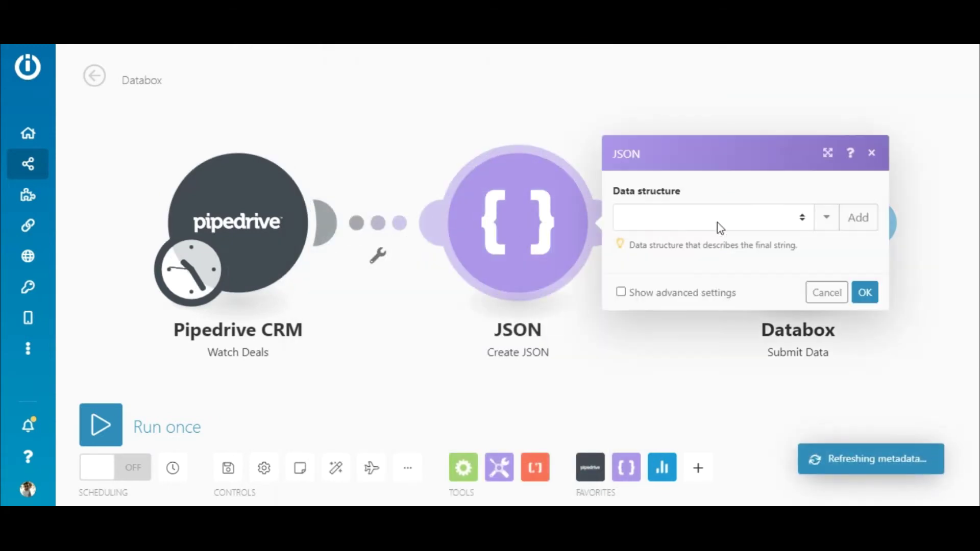
{"action": "left_click", "coordinate": [859, 225]}
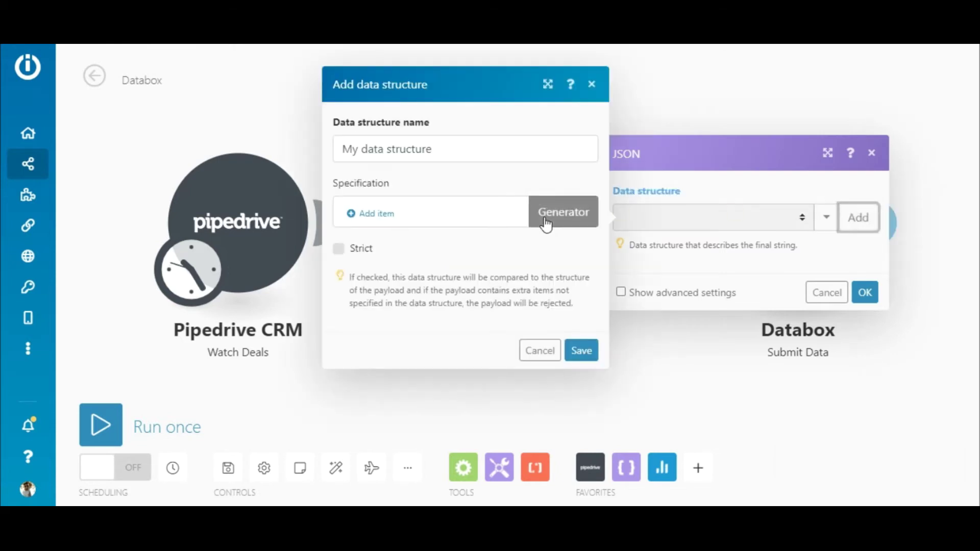
{"action": "left_click", "coordinate": [556, 222]}
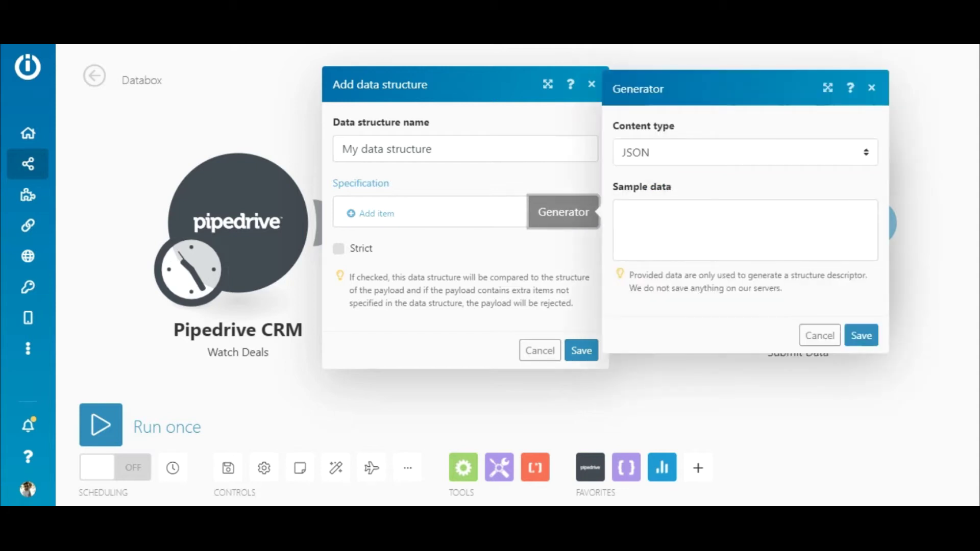
Generate name and $deal ID items from pasted sample JSON and save the structure.
{"action": "left_click", "coordinate": [647, 217]}
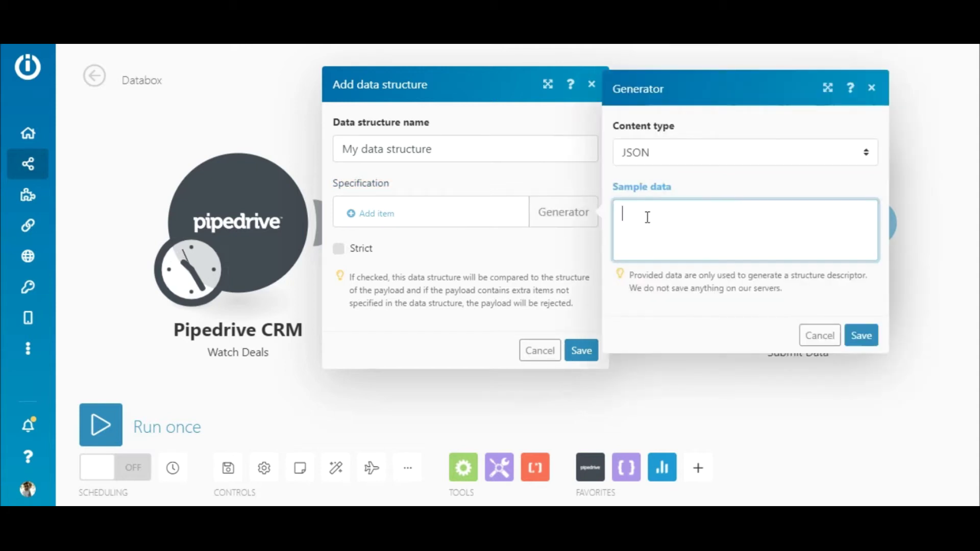
{"action": "type", "text": "{\"name\":\"John\", \"$deal ID\":\"31\"}"}
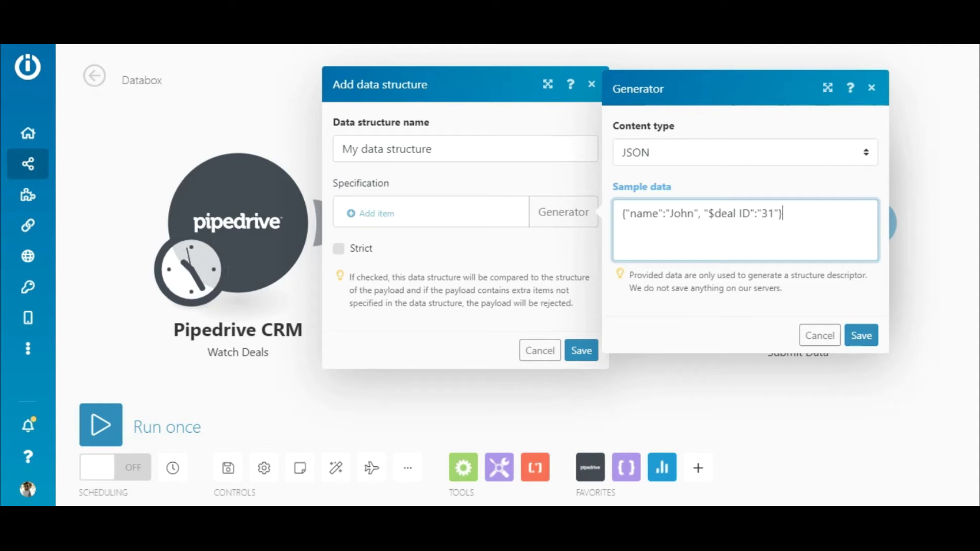
{"action": "left_click", "coordinate": [858, 341]}
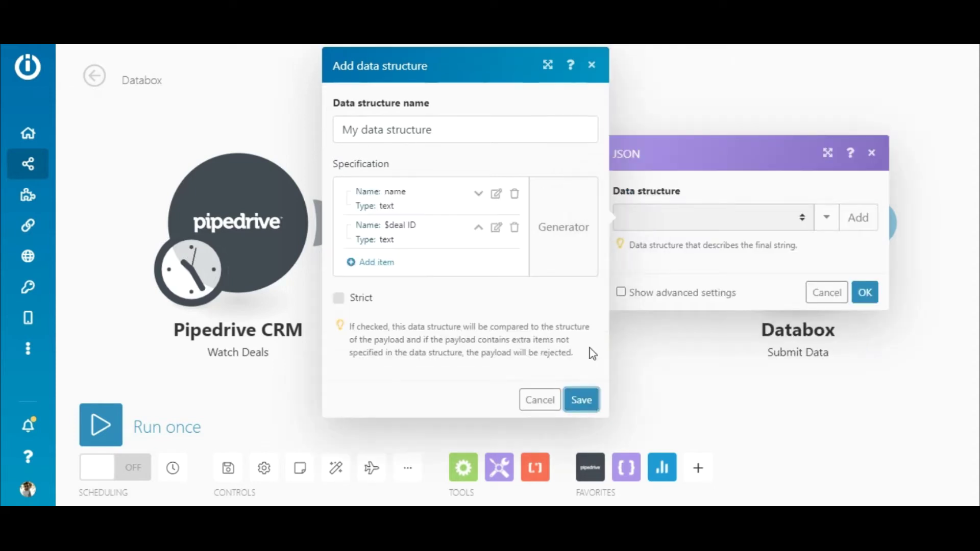
{"action": "left_click", "coordinate": [580, 400]}
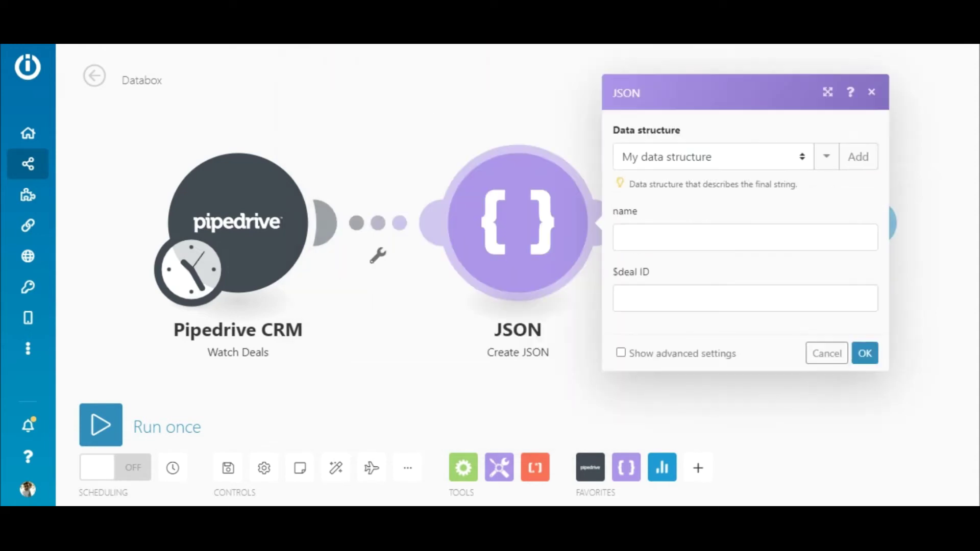
Map name to Creator user: Name and $deal ID to Deal ID, then add another structure.
{"action": "left_click", "coordinate": [739, 238]}
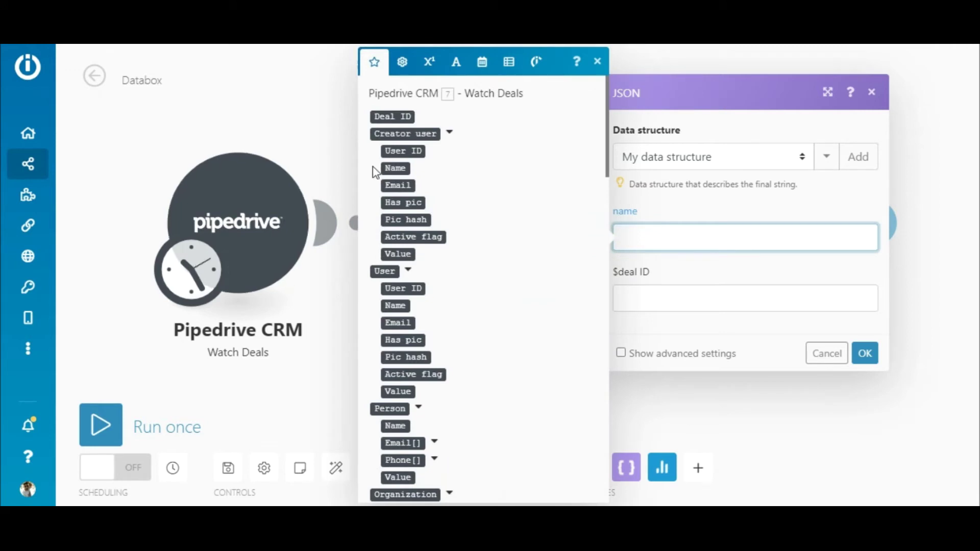
{"action": "left_click", "coordinate": [396, 168]}
{"action": "left_click", "coordinate": [619, 298]}
{"action": "left_click", "coordinate": [378, 116]}
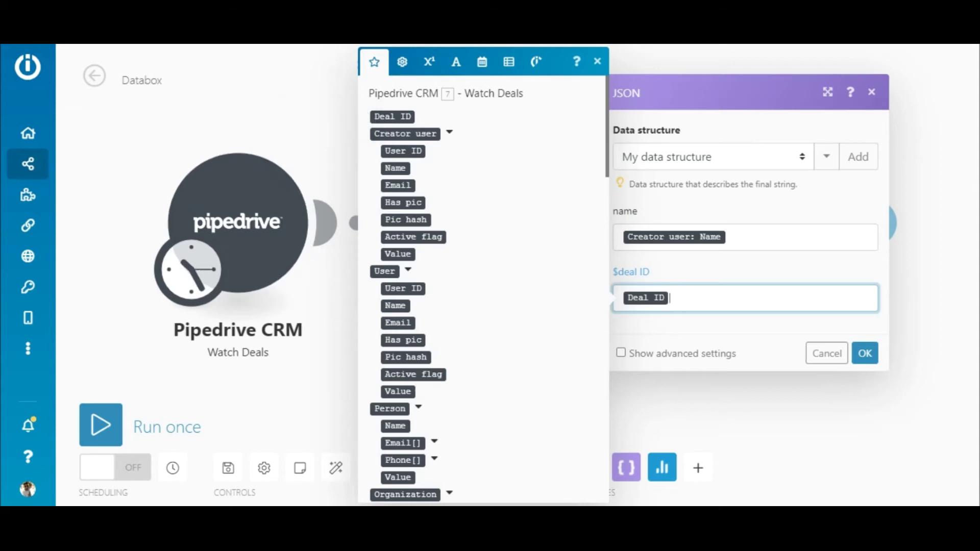
{"action": "left_click", "coordinate": [858, 160]}
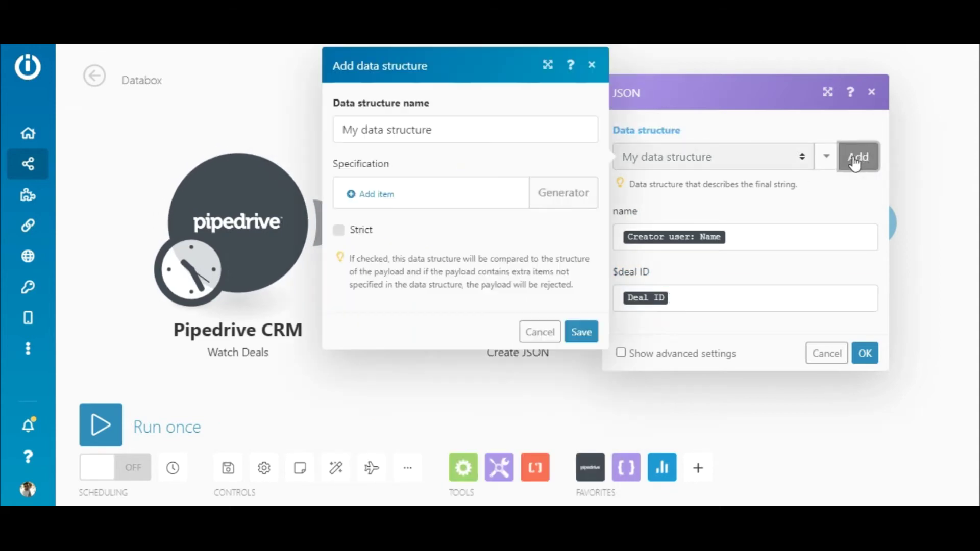
Build a structure with text item Name and Number item $deal ID, and save it.
{"action": "left_click", "coordinate": [387, 199]}
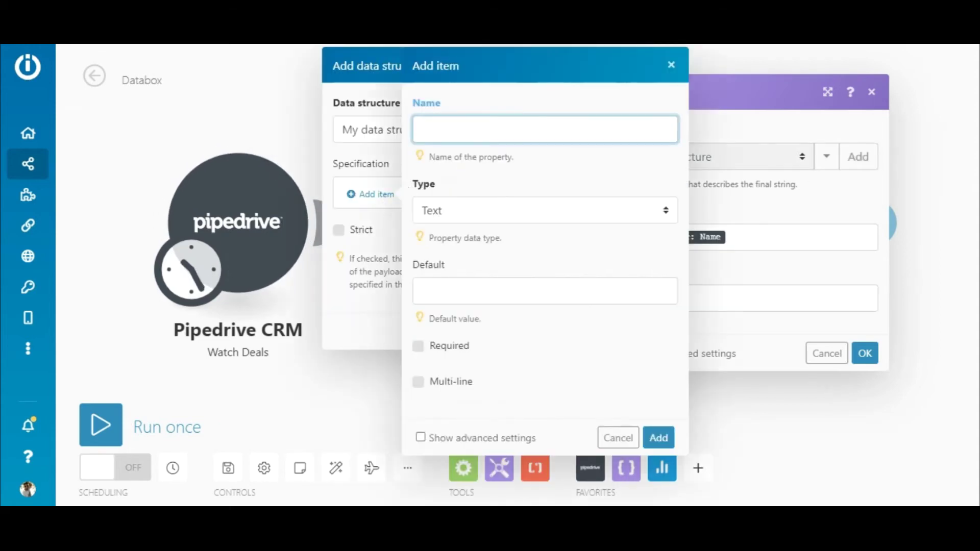
{"action": "type", "text": "Name"}
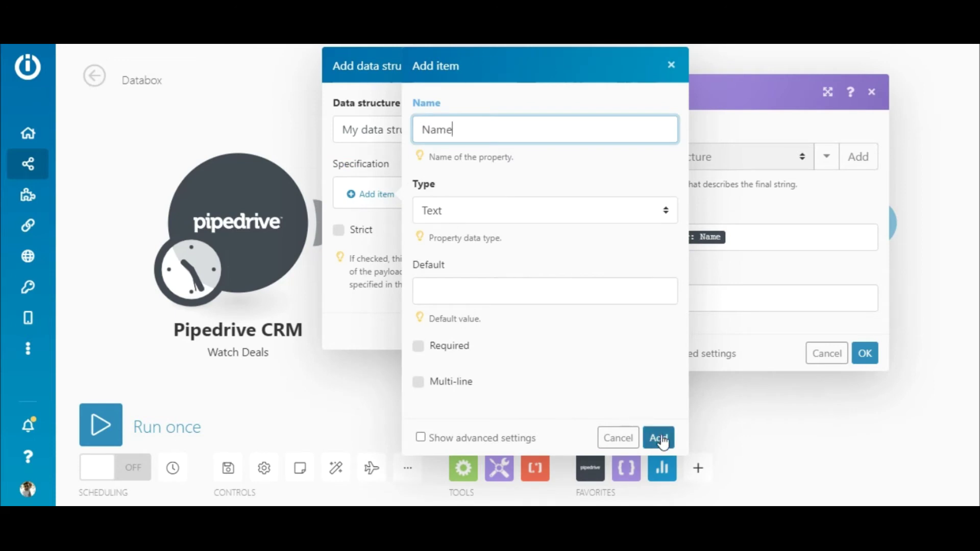
{"action": "left_click", "coordinate": [657, 437]}
{"action": "left_click", "coordinate": [363, 286]}
{"action": "type", "text": "$deal ID"}
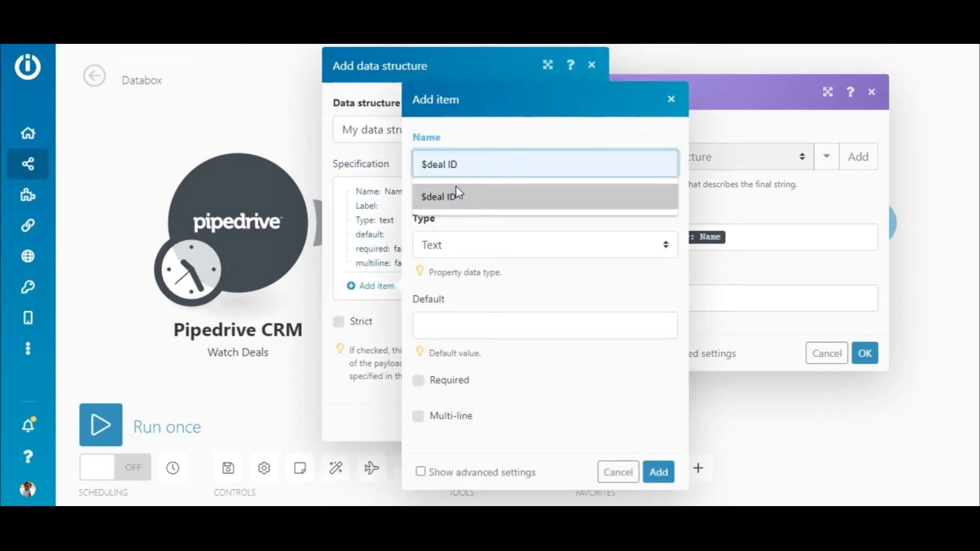
{"action": "left_click", "coordinate": [454, 192]}
{"action": "left_click", "coordinate": [463, 245]}
{"action": "left_click", "coordinate": [443, 330]}
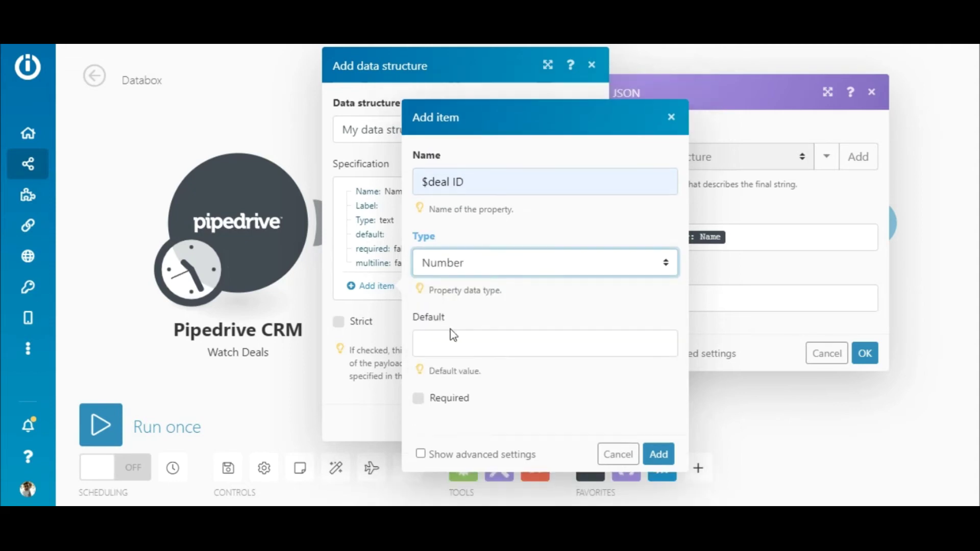
{"action": "left_click", "coordinate": [657, 452]}
{"action": "left_click", "coordinate": [582, 485]}
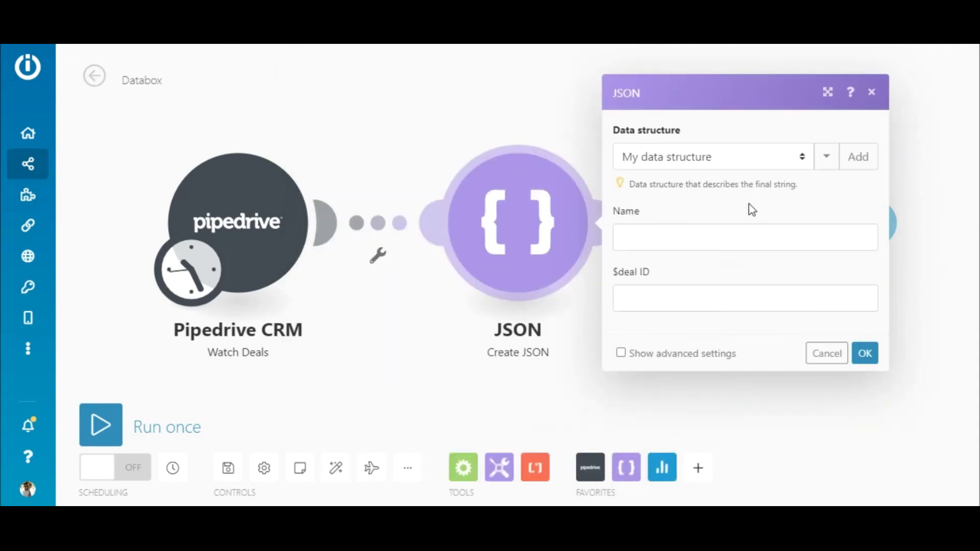
Map Creator user: Name into Name and Deal ID into $deal ID.
{"action": "left_click", "coordinate": [717, 239]}
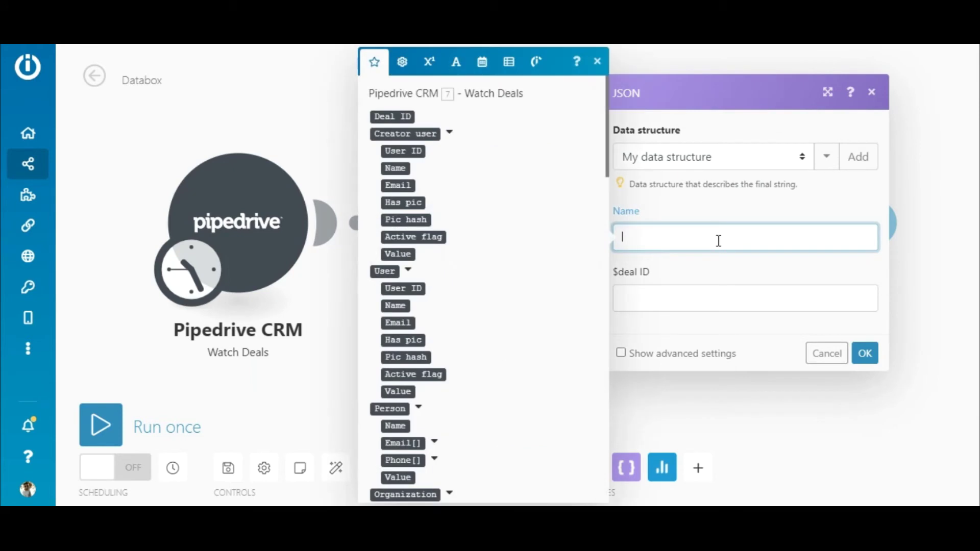
{"action": "left_click", "coordinate": [396, 168]}
{"action": "left_click", "coordinate": [703, 301]}
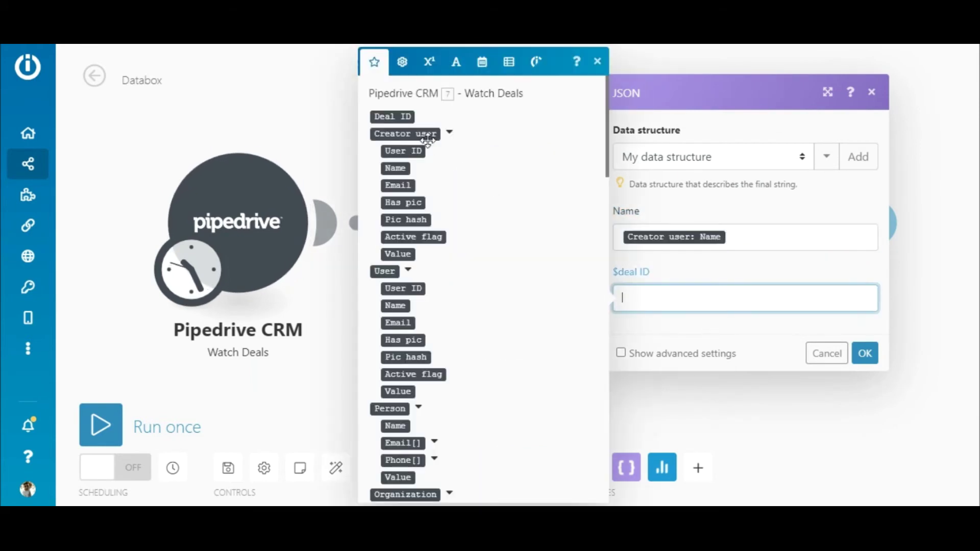
{"action": "left_click", "coordinate": [392, 116]}
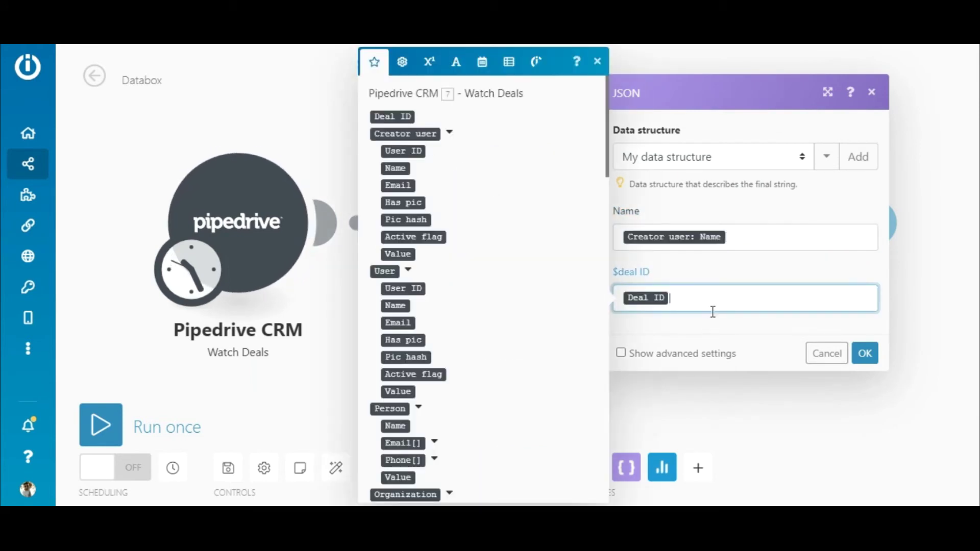
Try an if() expression on Currency with values $, dollar and foreign for $deal ID.
{"action": "left_click", "coordinate": [402, 61]}
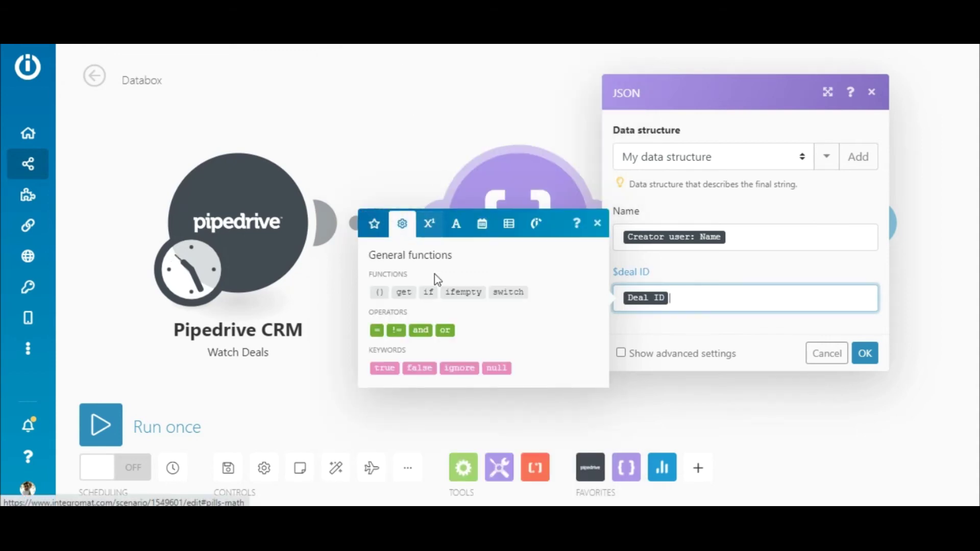
{"action": "mouse_move", "coordinate": [428, 292]}
{"action": "key", "text": "BackSpace"}
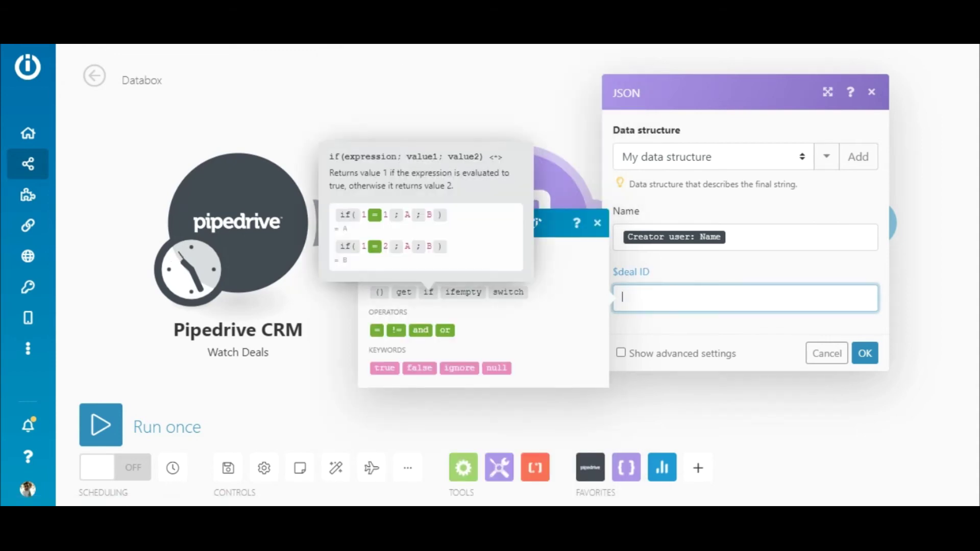
{"action": "left_click", "coordinate": [428, 291]}
{"action": "scroll", "coordinate": [380, 233], "scroll_direction": "down", "scroll_amount": 5}
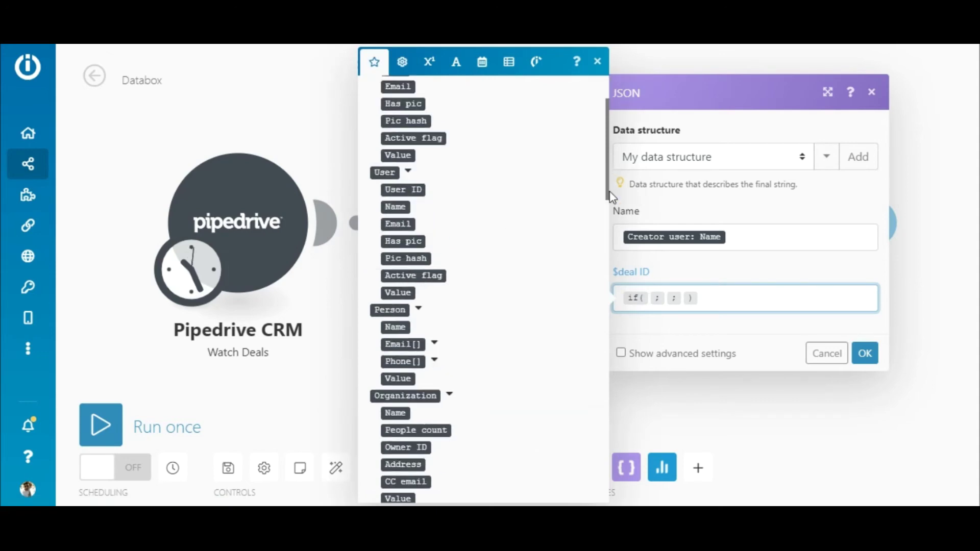
{"action": "left_click", "coordinate": [396, 361]}
{"action": "left_click", "coordinate": [402, 61]}
{"action": "left_click", "coordinate": [377, 330]}
{"action": "type", "text": "$;dollar;foreign"}
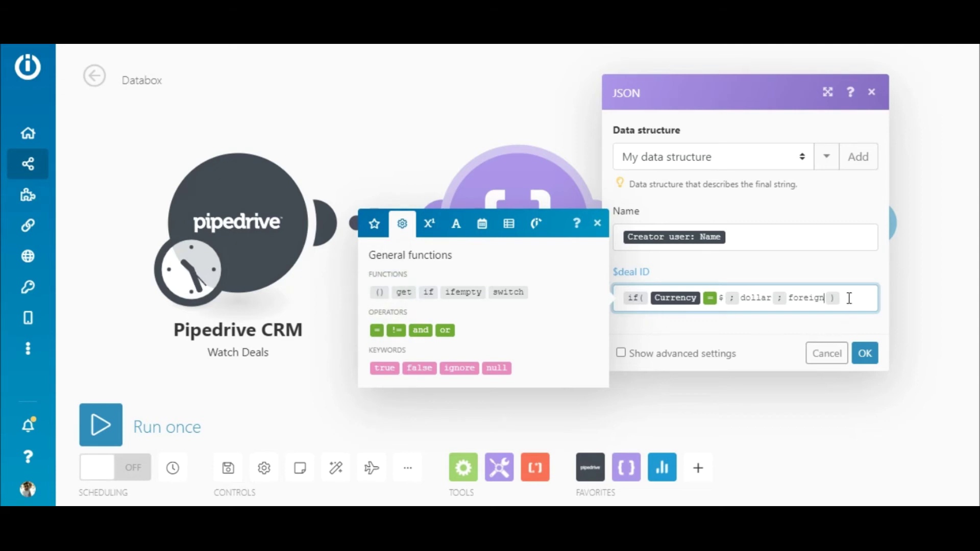
Clear the expression, remap Deal ID into $deal ID, and confirm the JSON module.
{"action": "key", "text": "ctrl+a"}
{"action": "key", "text": "BackSpace"}
{"action": "left_click", "coordinate": [374, 223]}
{"action": "left_click", "coordinate": [392, 116]}
{"action": "left_click", "coordinate": [864, 354]}
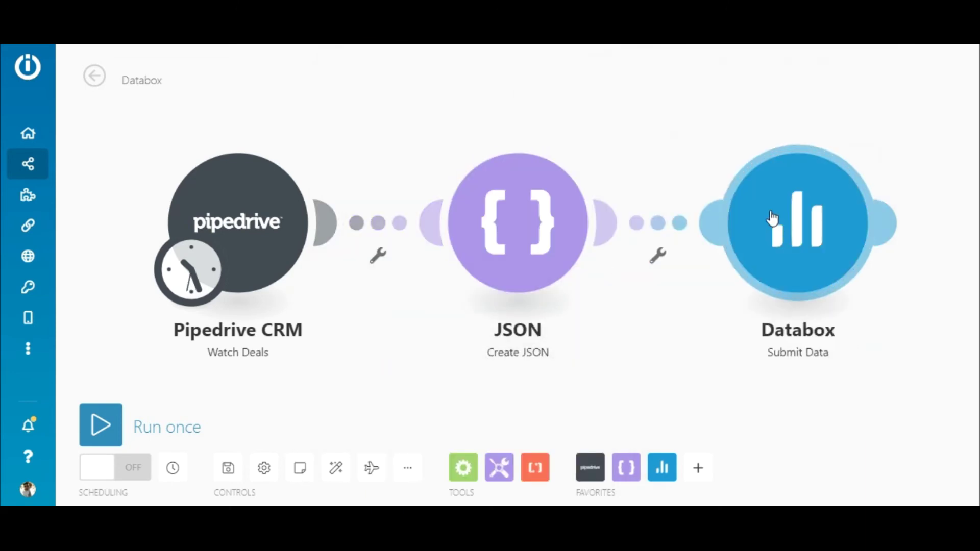
Open the Databox settings, keep Mode as Text, and start editing the Data field.
{"action": "left_click", "coordinate": [792, 235]}
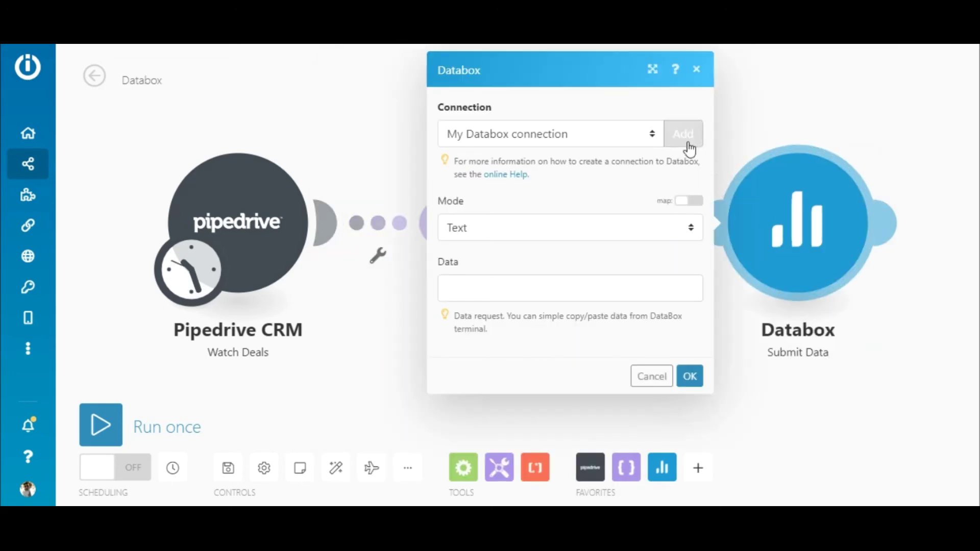
{"action": "left_click", "coordinate": [588, 238]}
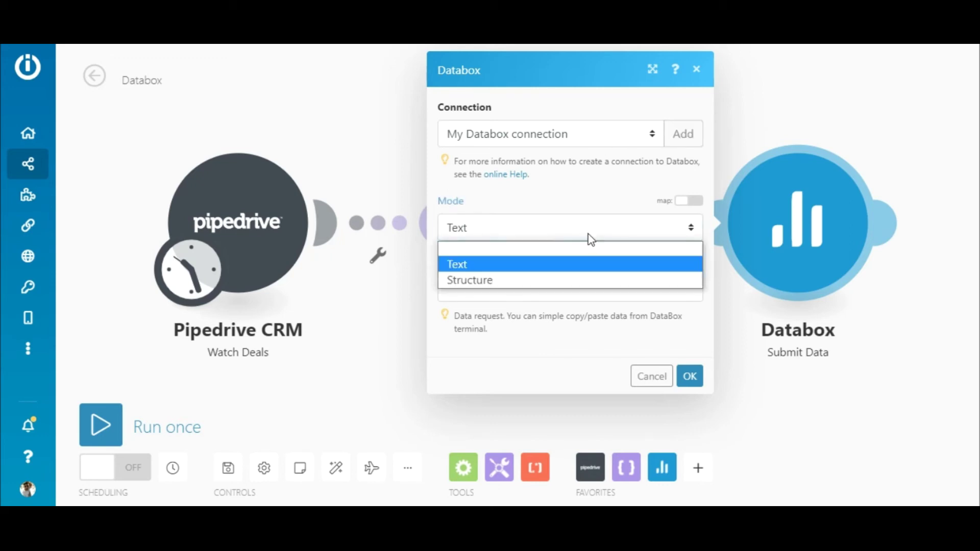
{"action": "left_click", "coordinate": [588, 229]}
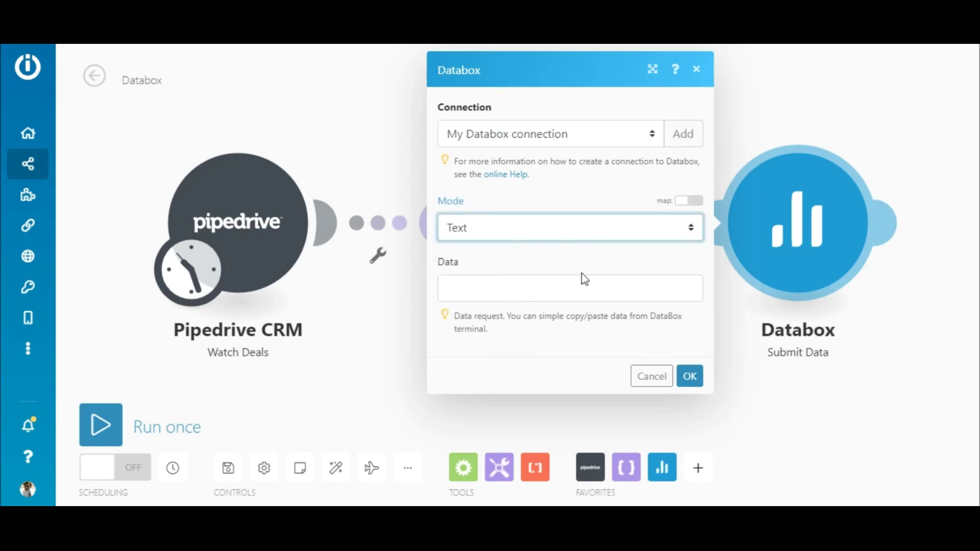
{"action": "left_click", "coordinate": [583, 286]}
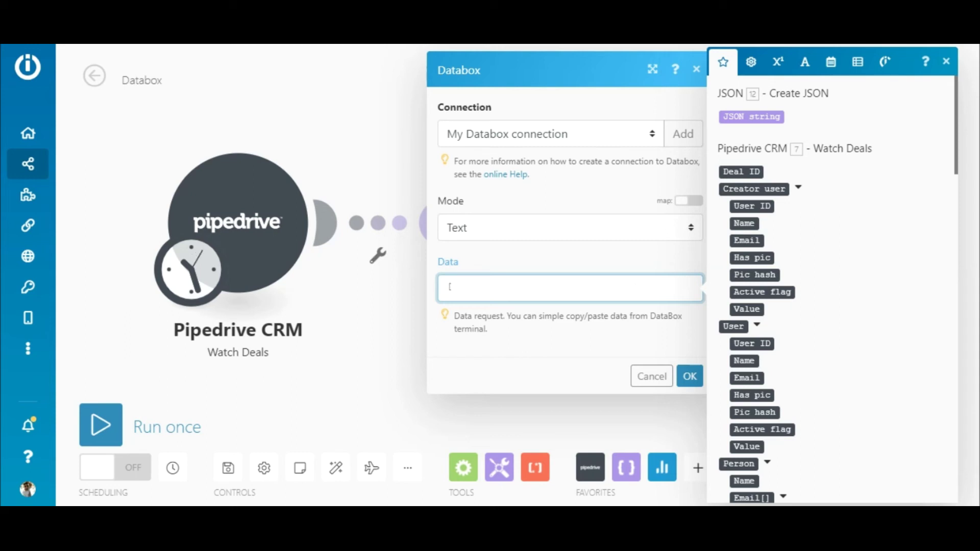
Wrap the JSON string in square brackets in the Databox Data field and confirm.
{"action": "key", "text": "Return"}
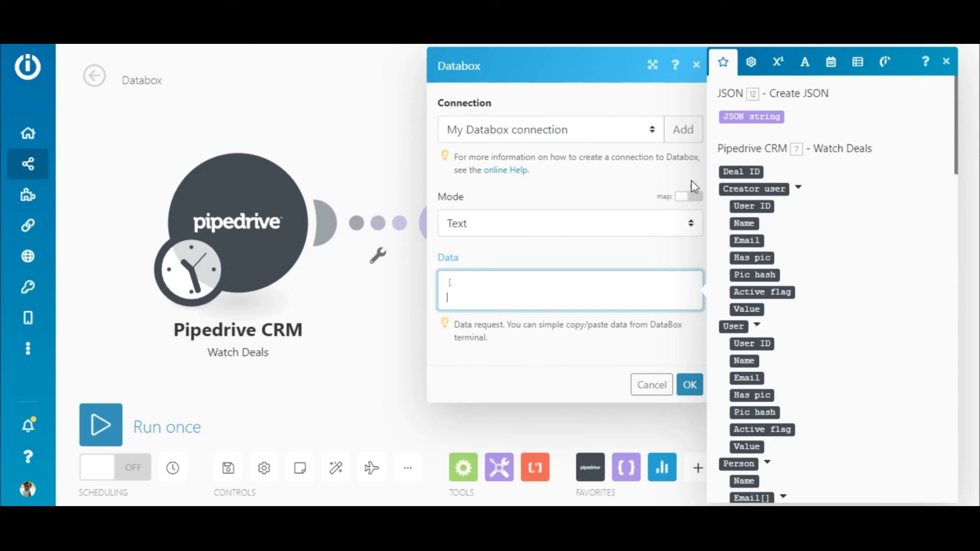
{"action": "left_click", "coordinate": [752, 117]}
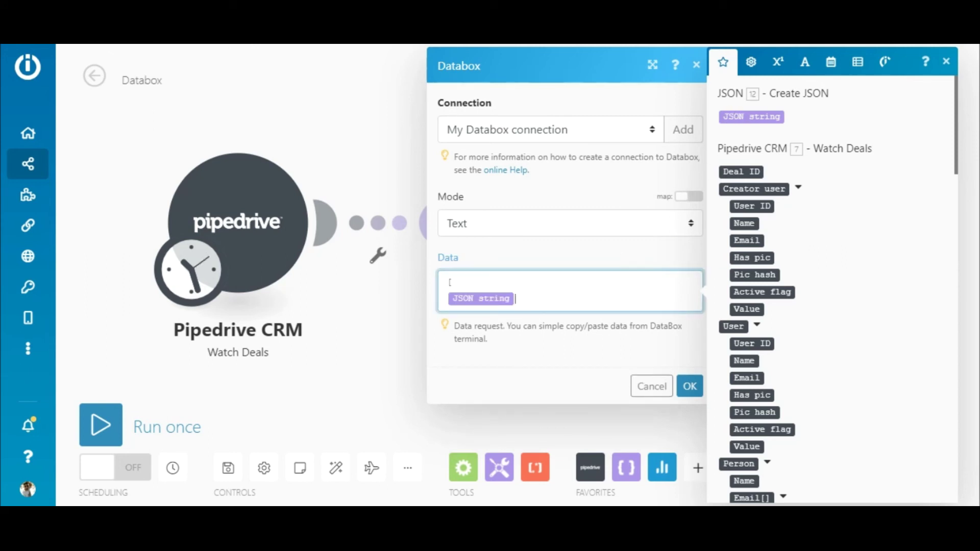
{"action": "key", "text": "Return"}
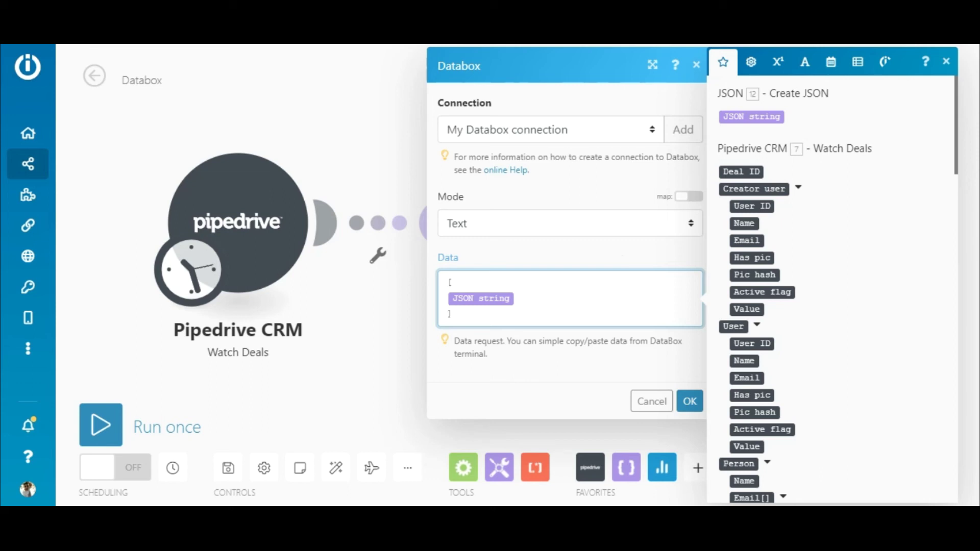
{"action": "left_click", "coordinate": [690, 404]}
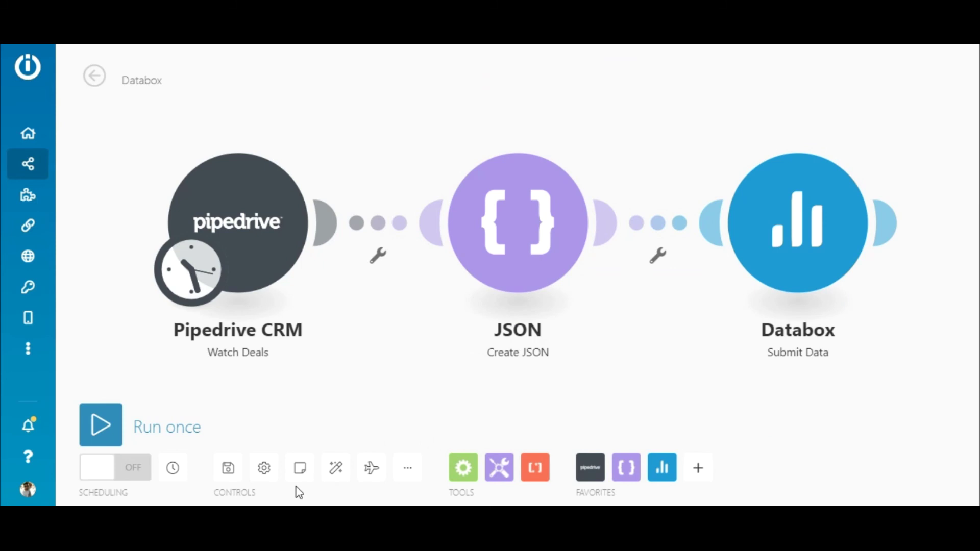
Save the scenario, run it once, and close the run log.
{"action": "left_click", "coordinate": [228, 471]}
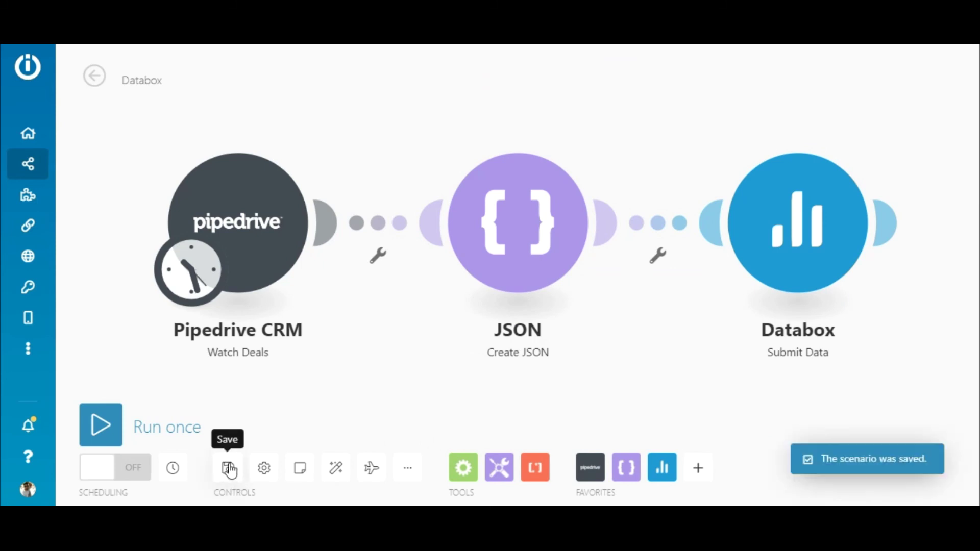
{"action": "left_click", "coordinate": [100, 425]}
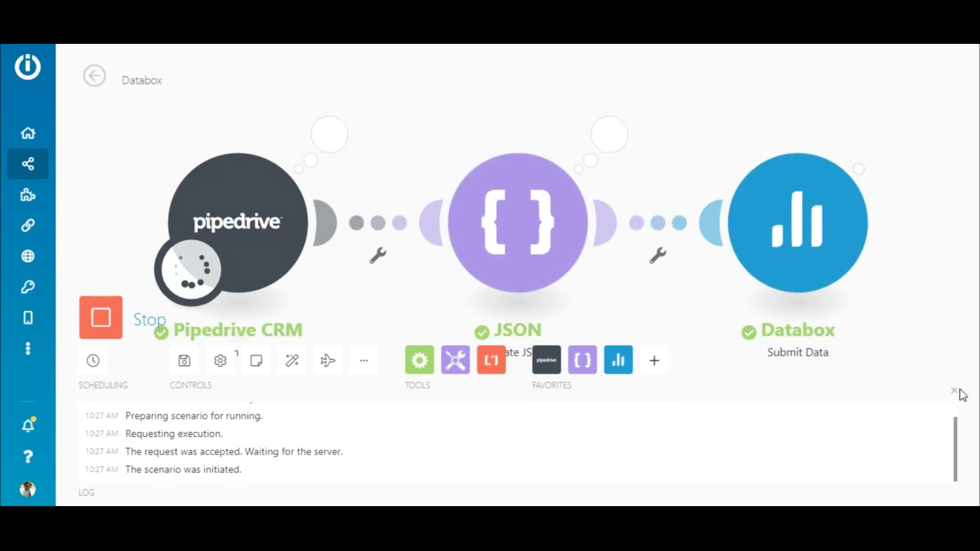
{"action": "left_click", "coordinate": [954, 391]}
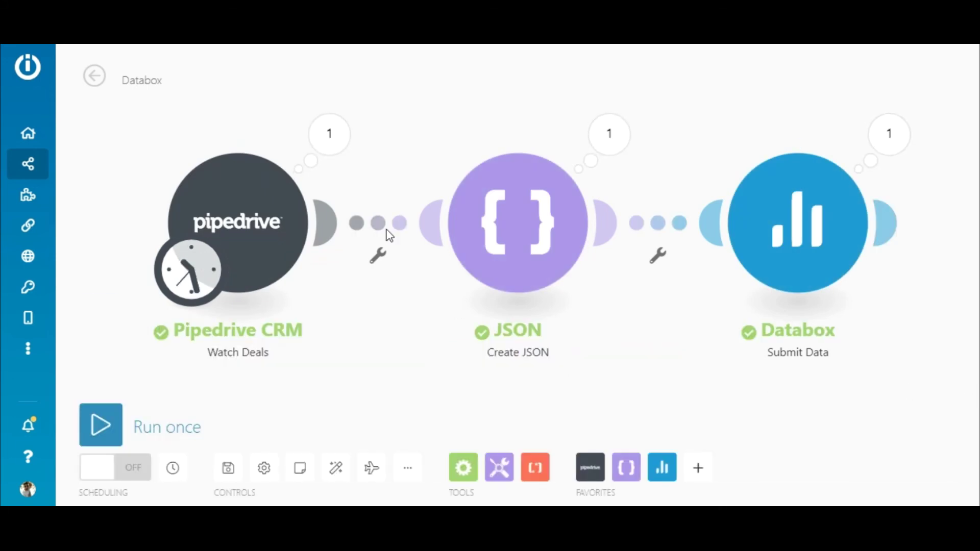
{"action": "left_click", "coordinate": [329, 134]}
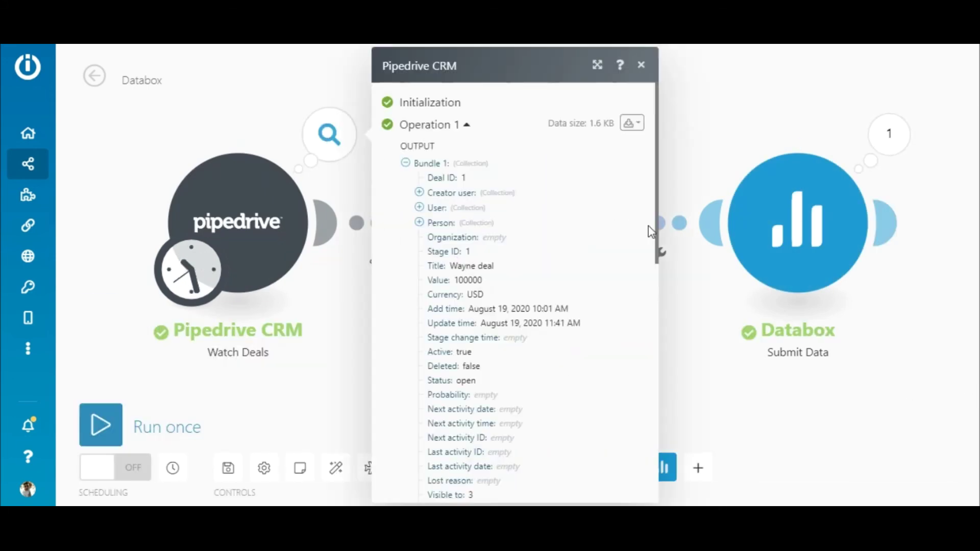
{"action": "scroll", "coordinate": [514, 290], "scroll_direction": "down", "scroll_amount": 15}
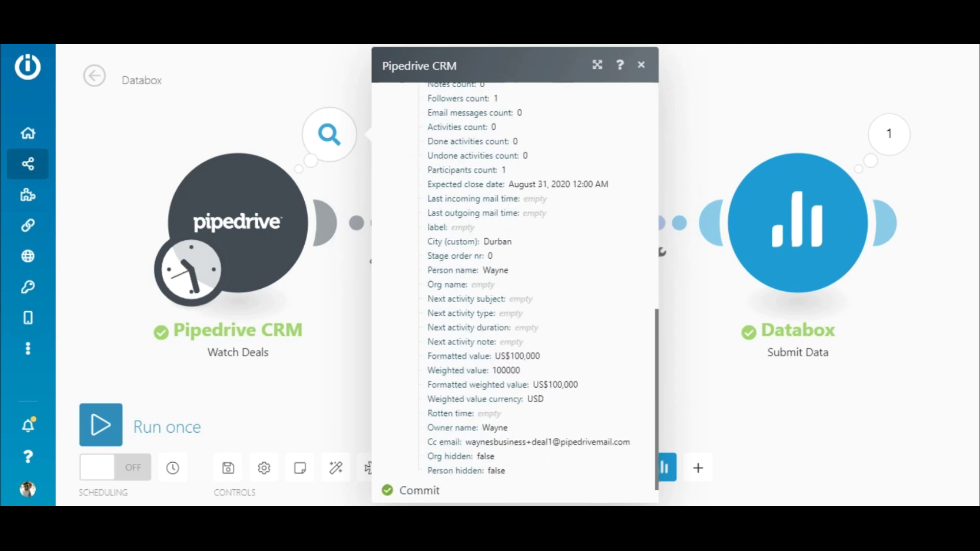
{"action": "scroll", "coordinate": [514, 291], "scroll_direction": "down", "scroll_amount": 1}
{"action": "left_click", "coordinate": [669, 504]}
{"action": "left_click", "coordinate": [605, 141]}
{"action": "left_click", "coordinate": [602, 144]}
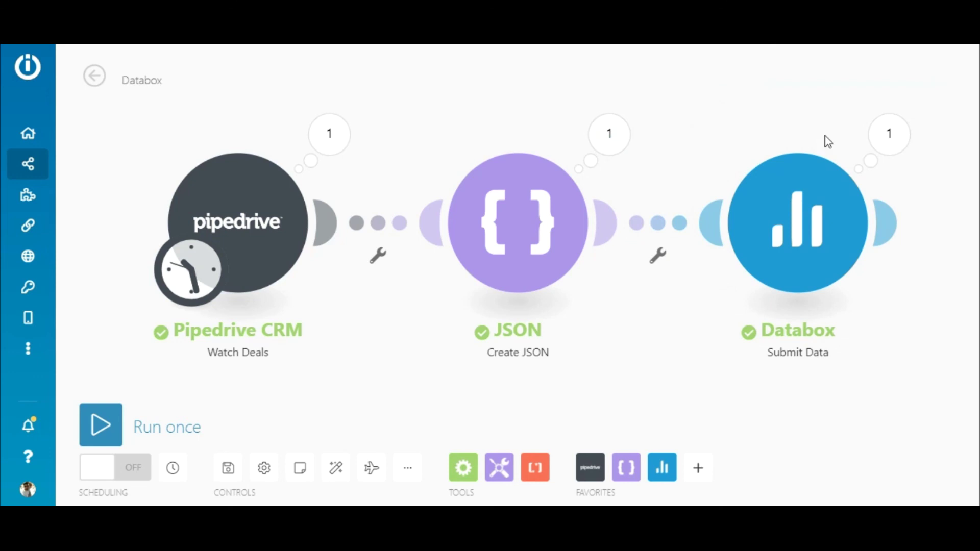
{"action": "left_click", "coordinate": [891, 142]}
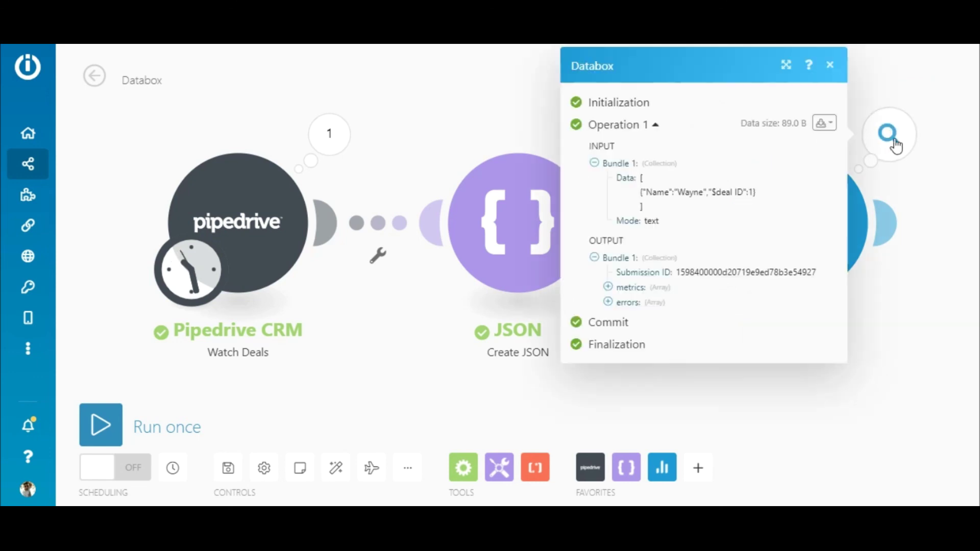
{"action": "left_click", "coordinate": [894, 143]}
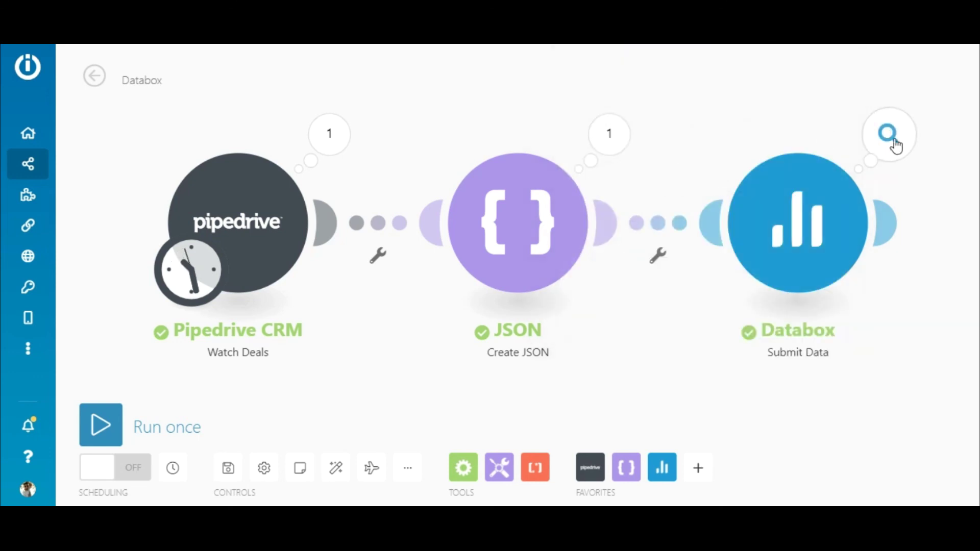